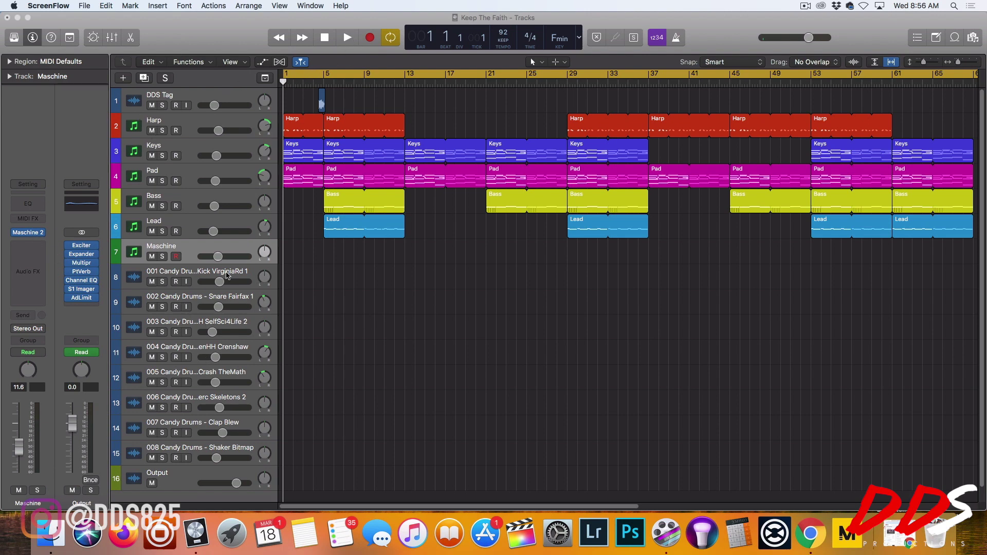
Step: Lower the Maschine track volume to -19.5 dB, play the arrangement, then return to bar 1
left_click_drag(220, 260, 202, 262)
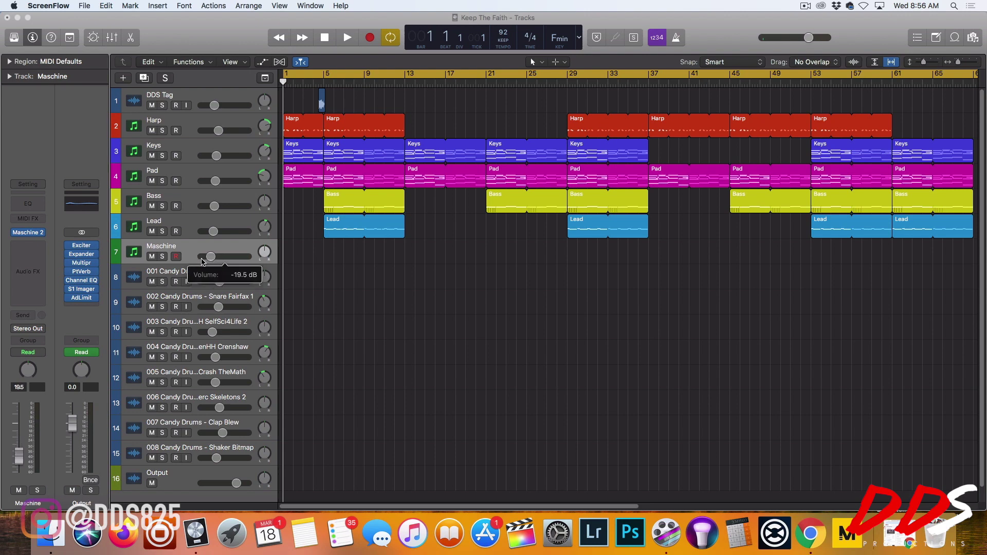
left_click(346, 37)
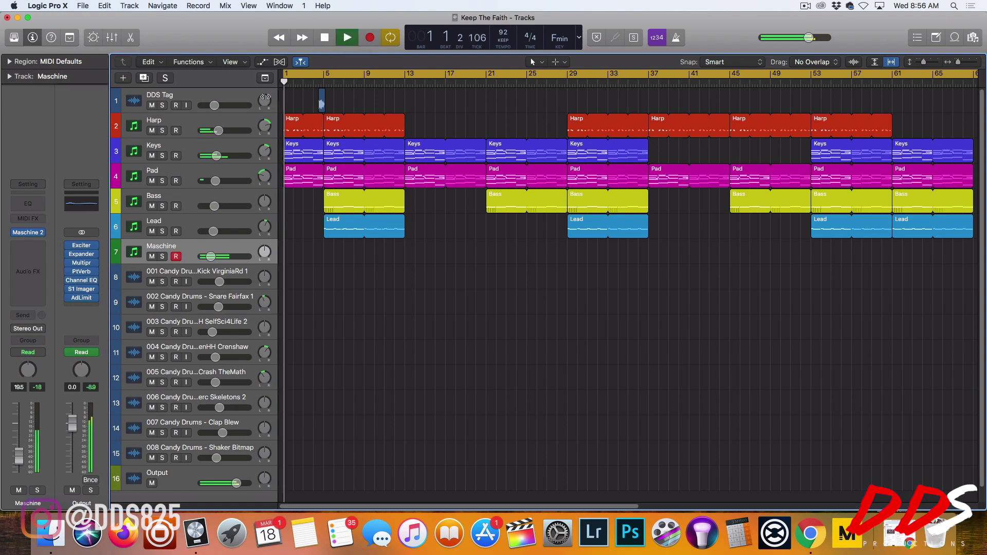
double_click(325, 37)
Step: Open the Maschine 2 plugin, zoom its arranger out to show every scene, and audition playback
mouse_move(31, 236)
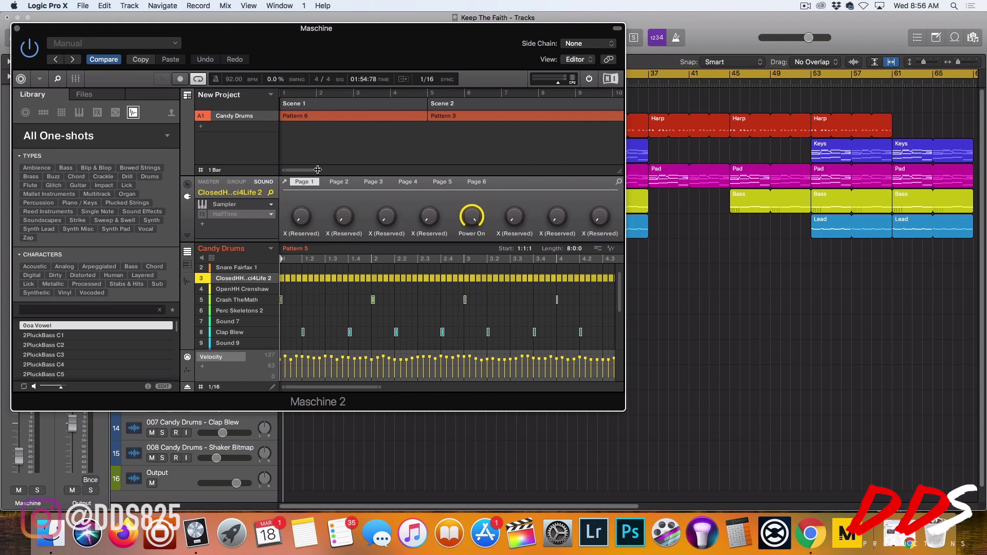
left_click_drag(320, 172, 411, 171)
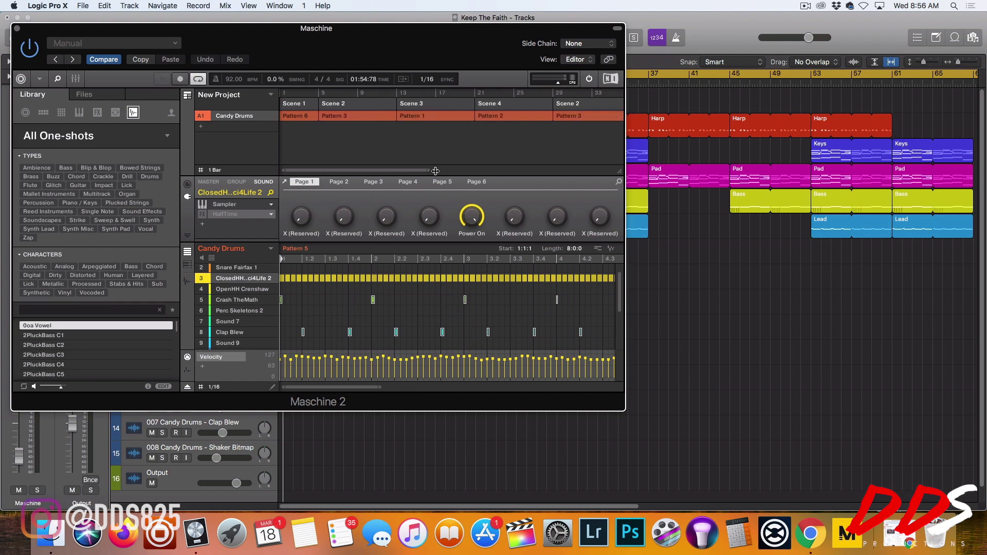
left_click(473, 105)
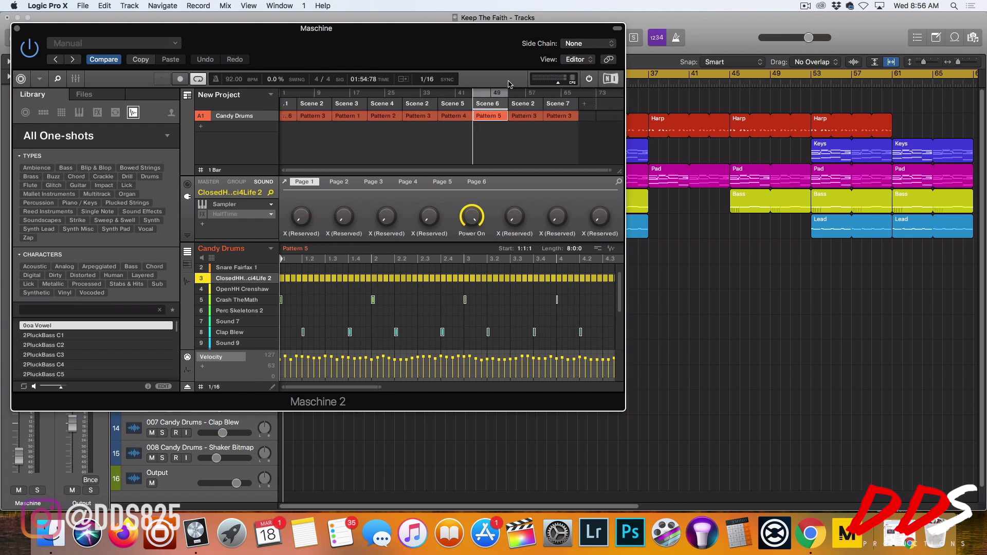
left_click_drag(448, 53, 535, 136)
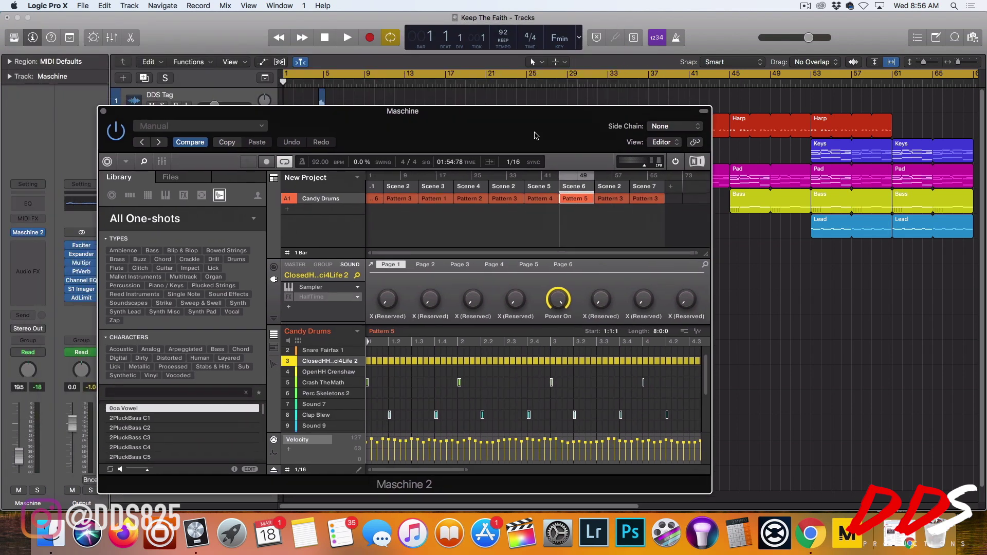
left_click(352, 40)
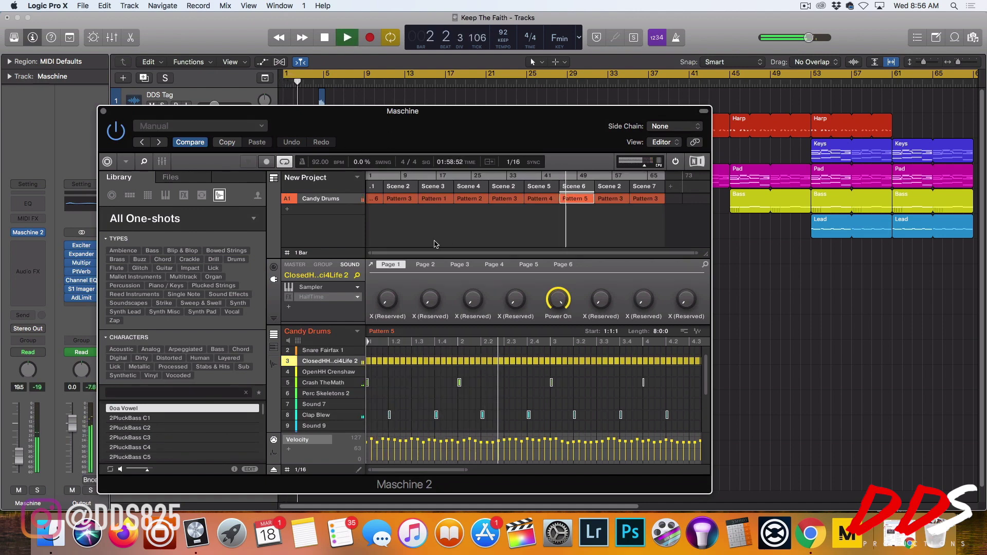
left_click(325, 38)
left_click(324, 38)
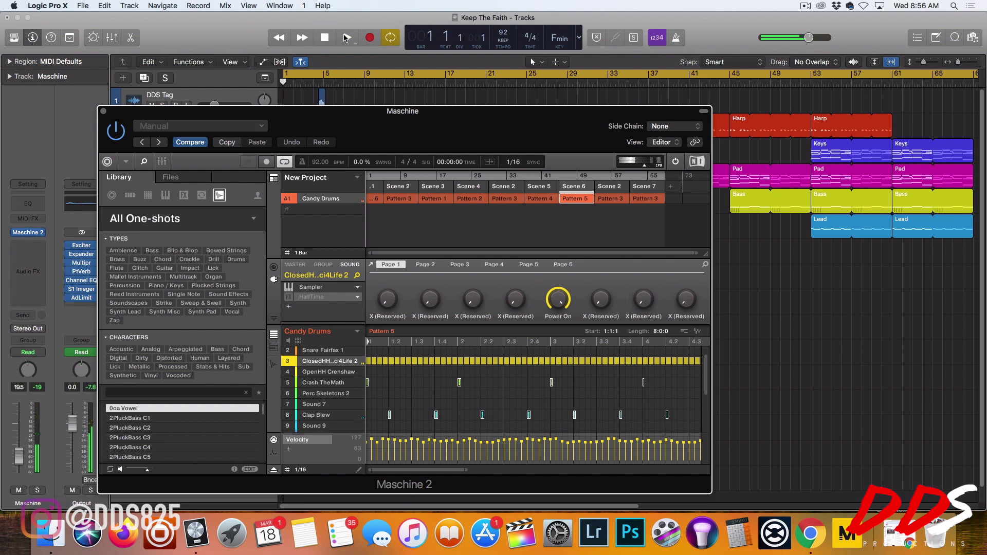
left_click(349, 38)
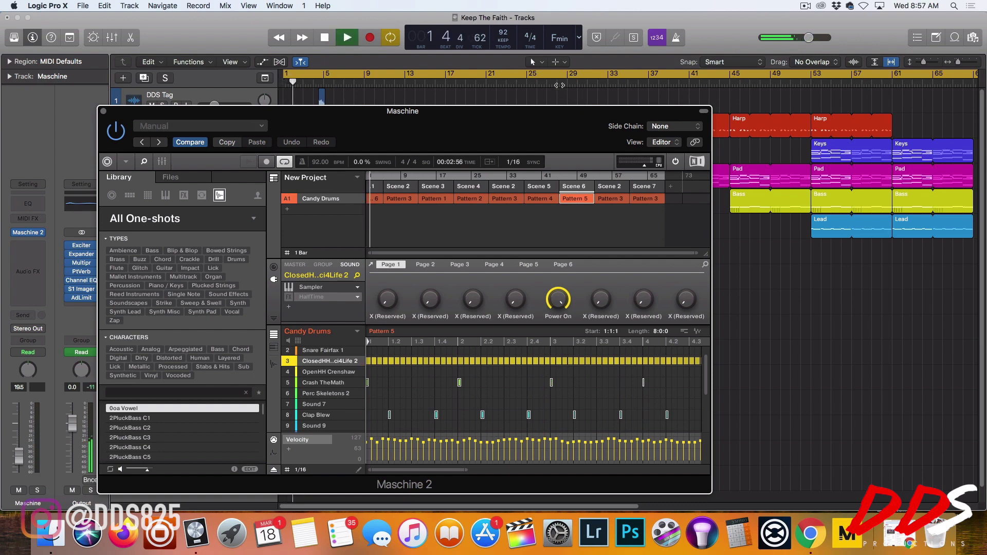
left_click(561, 87)
left_click(711, 83)
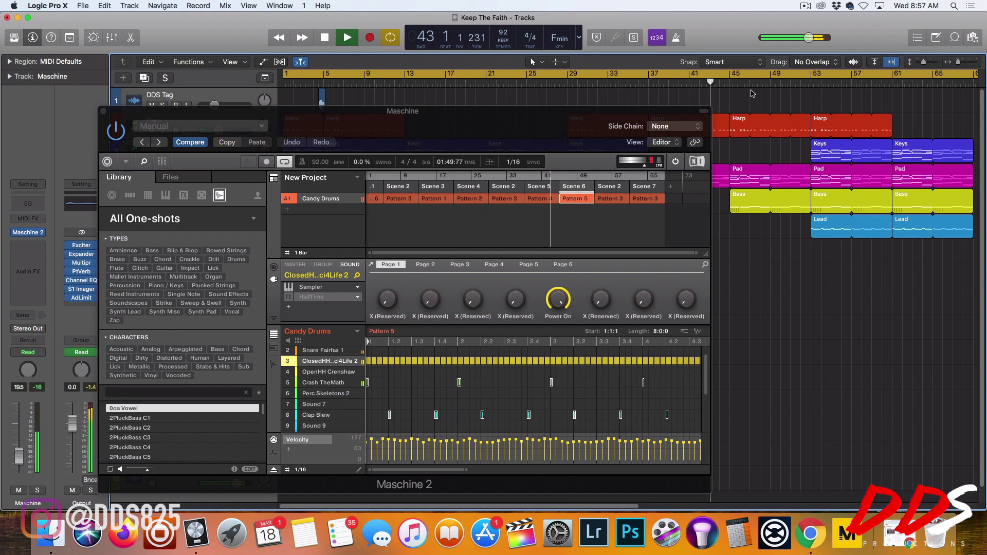
left_click(755, 83)
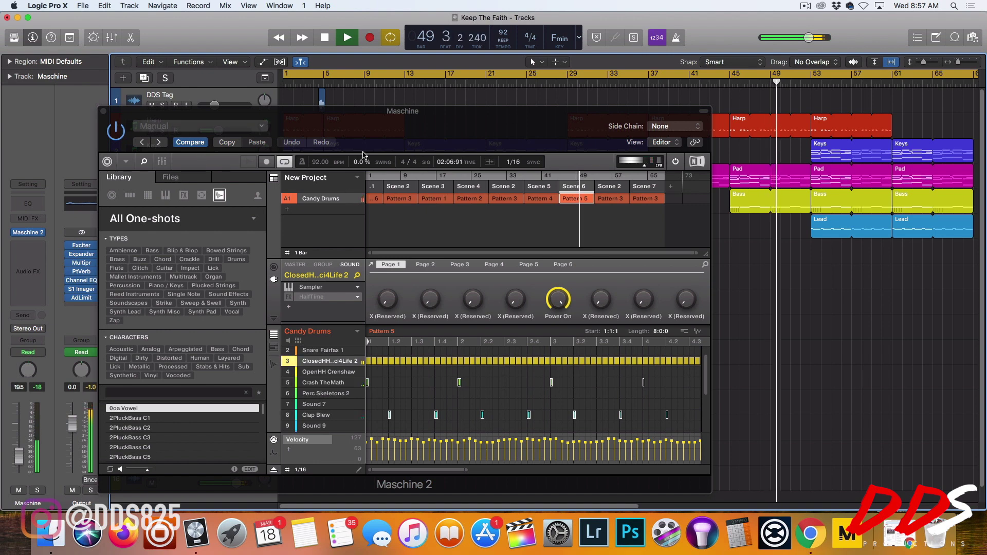
left_click(276, 187)
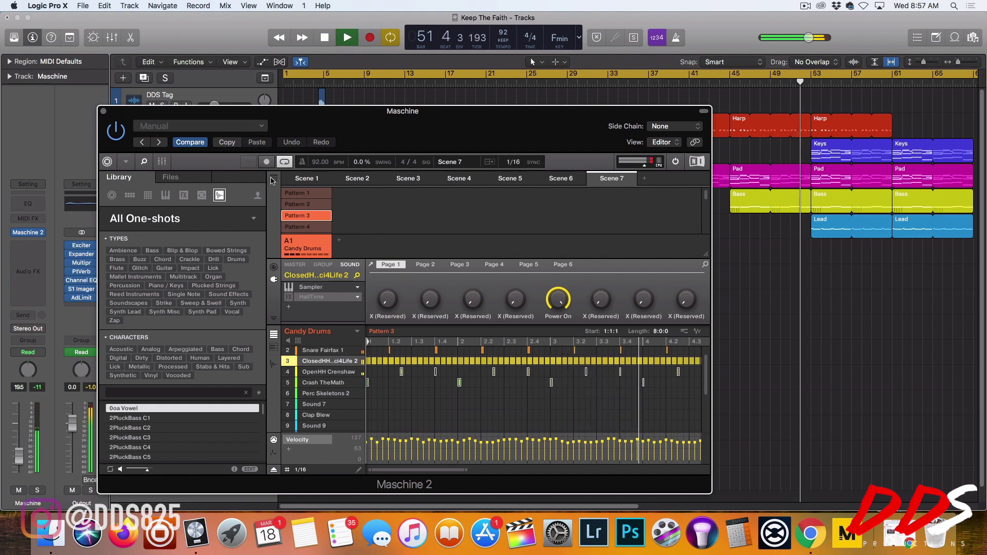
left_click(275, 181)
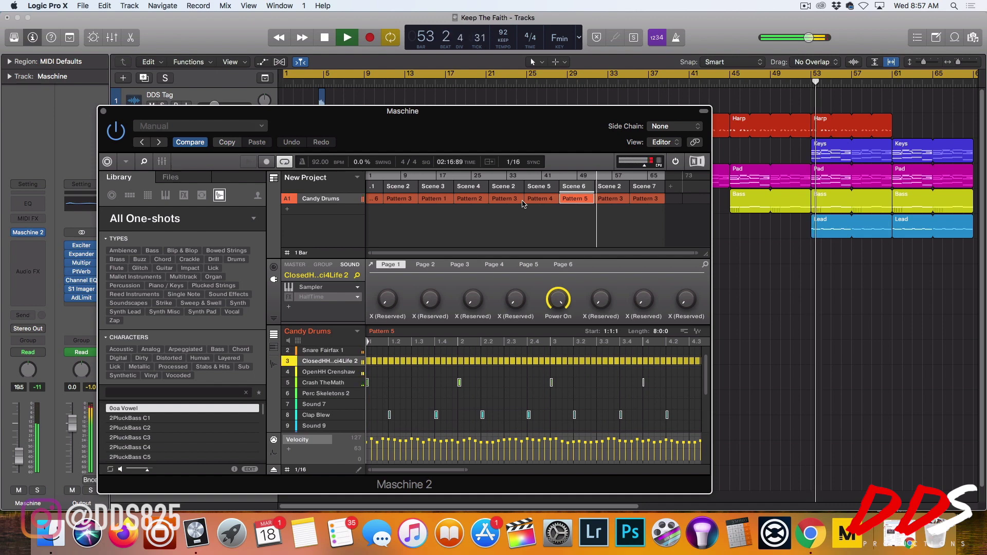
double_click(331, 39)
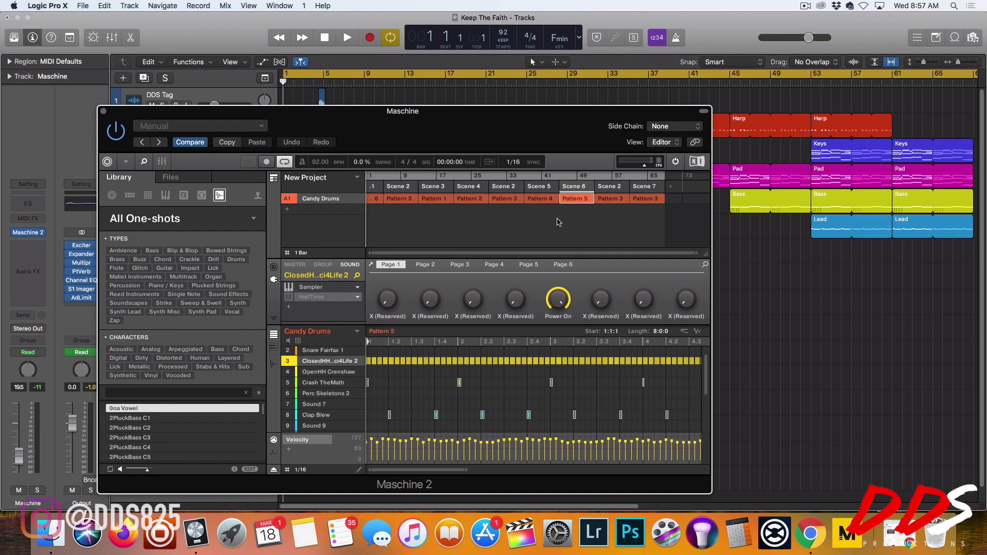
Step: Move the Maschine window off the track list and bring up a Finder window at the home folder
left_click_drag(499, 143, 682, 204)
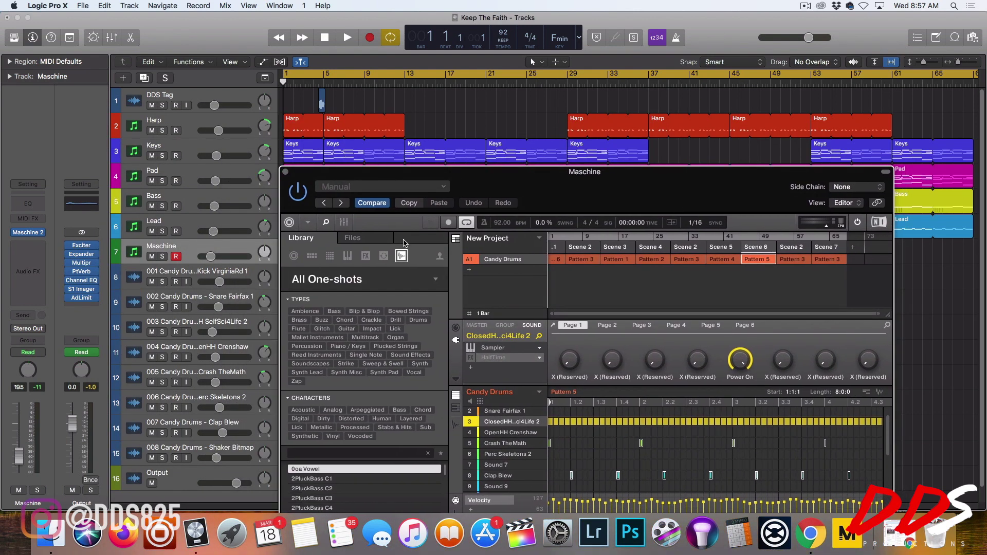
left_click(308, 222)
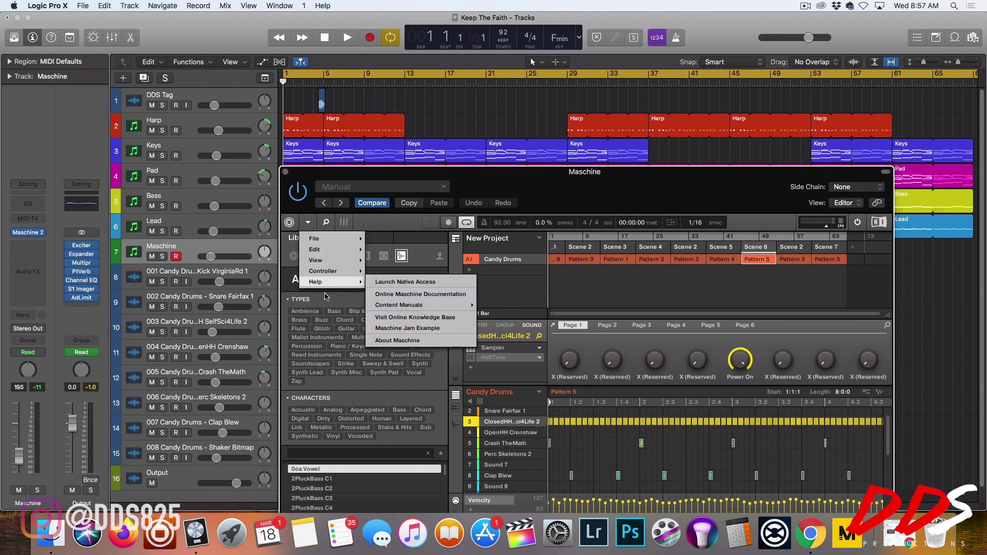
mouse_move(324, 262)
mouse_move(324, 238)
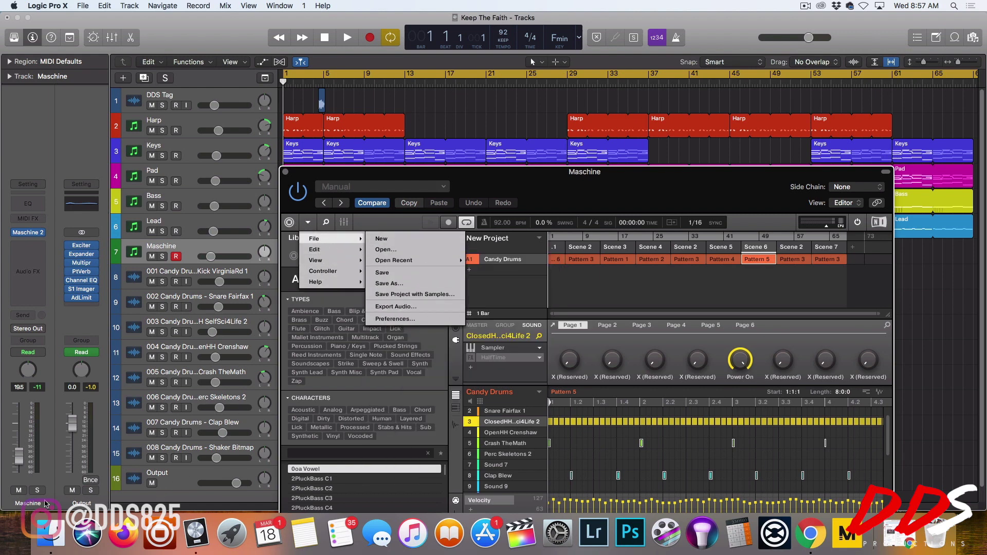
left_click(51, 534)
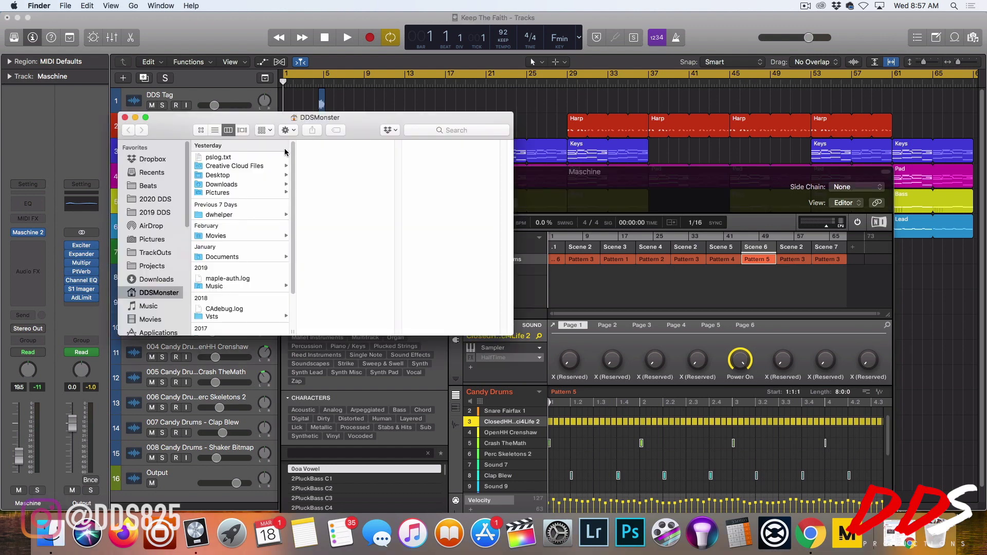
Step: Browse Finder to TrackOuts > 2020 > March > Dums only > 17th2, closing the Maschine window
left_click(150, 253)
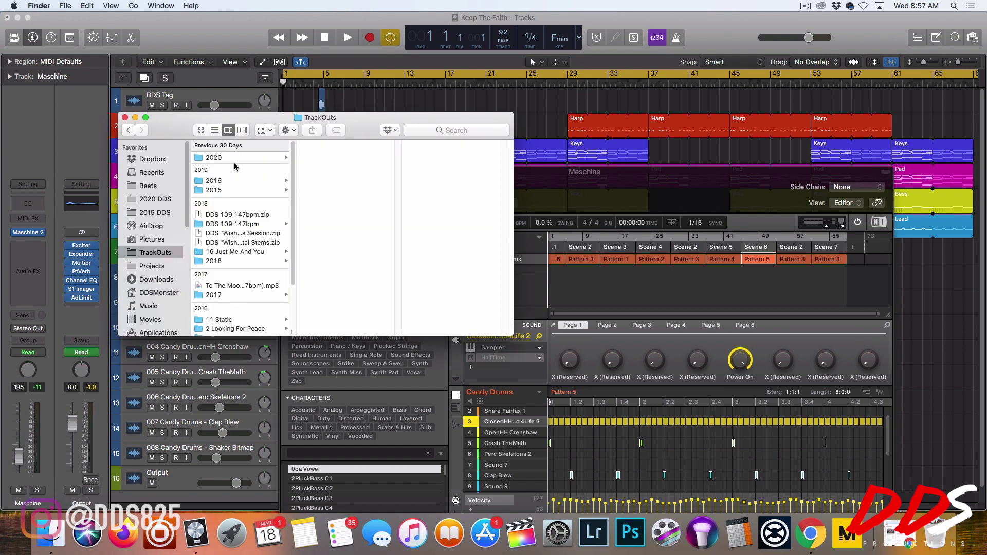
left_click(228, 157)
left_click(373, 158)
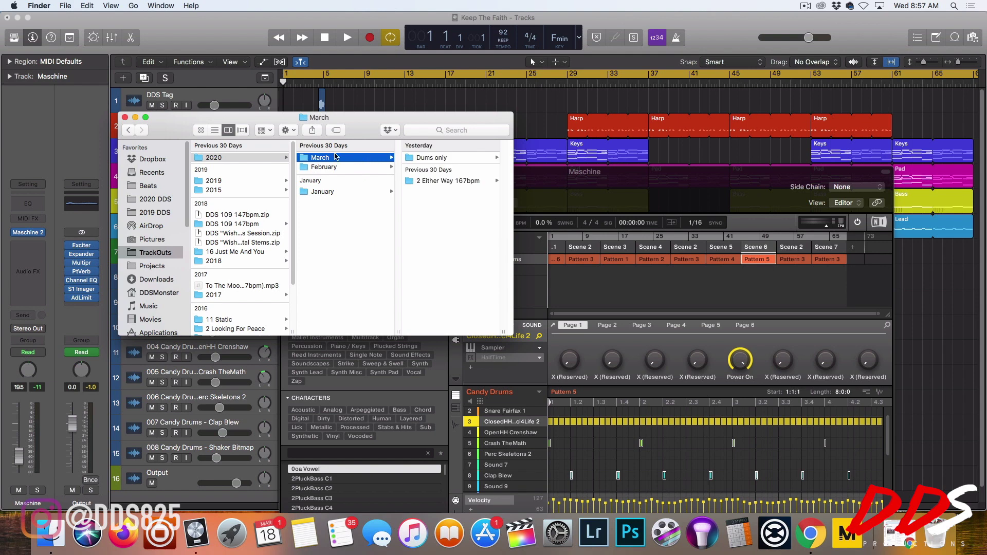
left_click(432, 158)
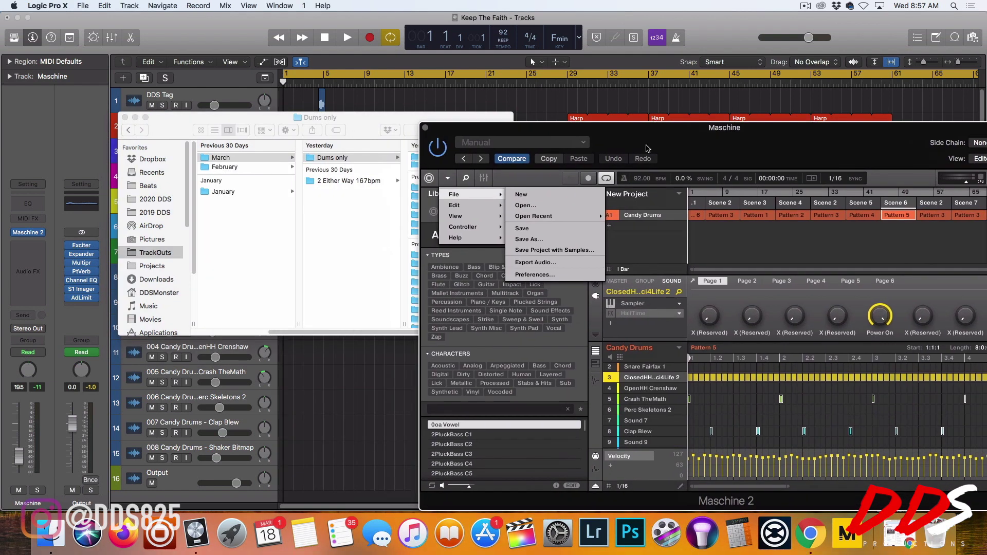
left_click(425, 128)
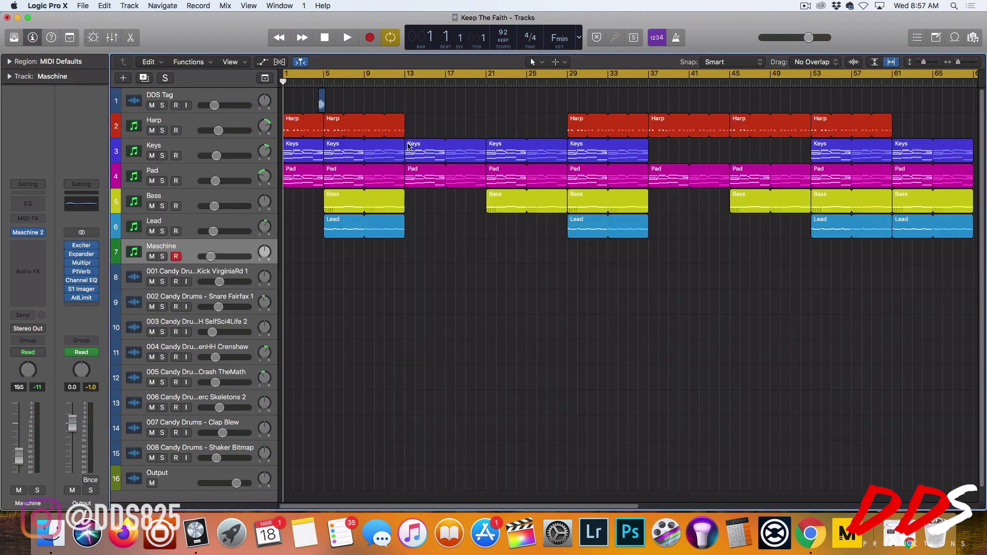
left_click(51, 530)
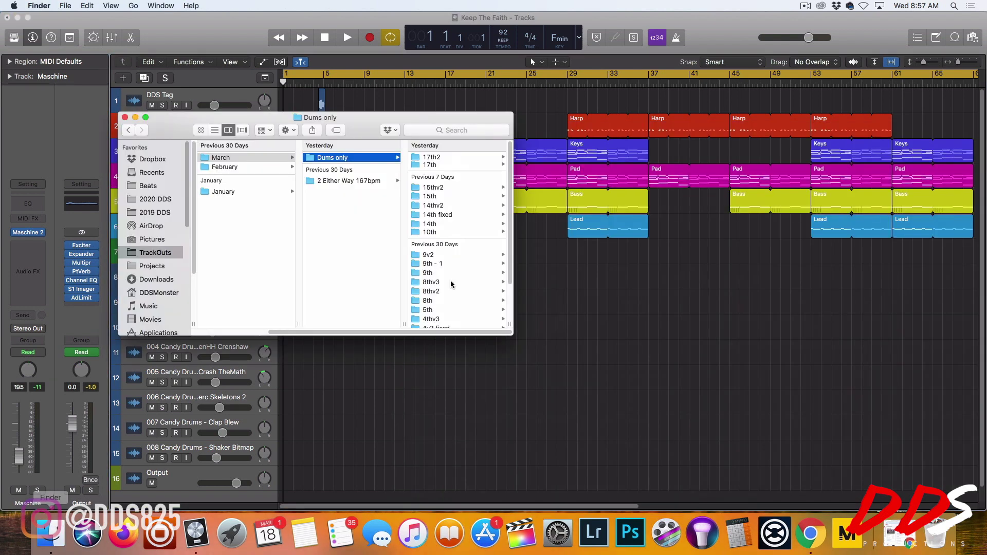
left_click(445, 159)
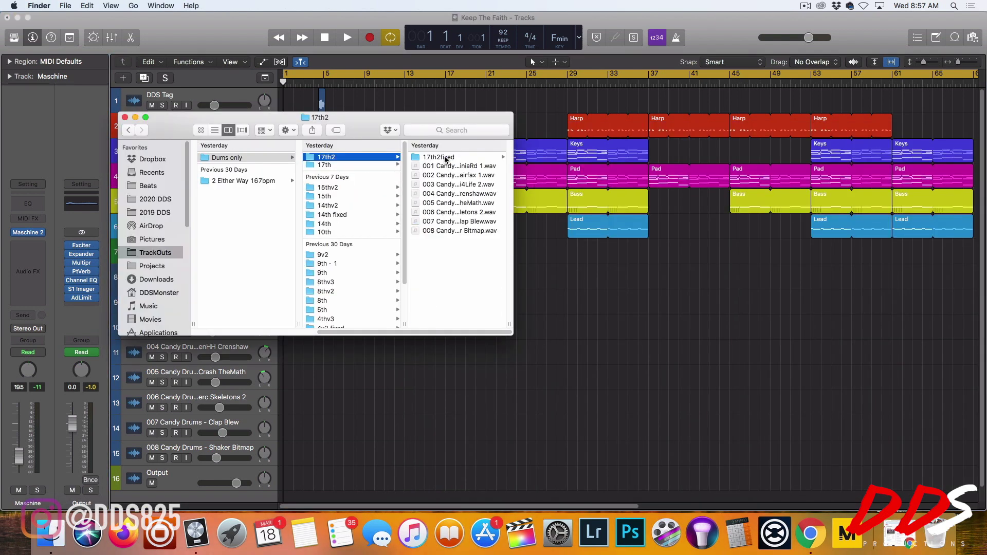
Step: Slide the Finder window aside and drop the 17th2 stems folder onto Logic track 8
left_click_drag(402, 122, 475, 113)
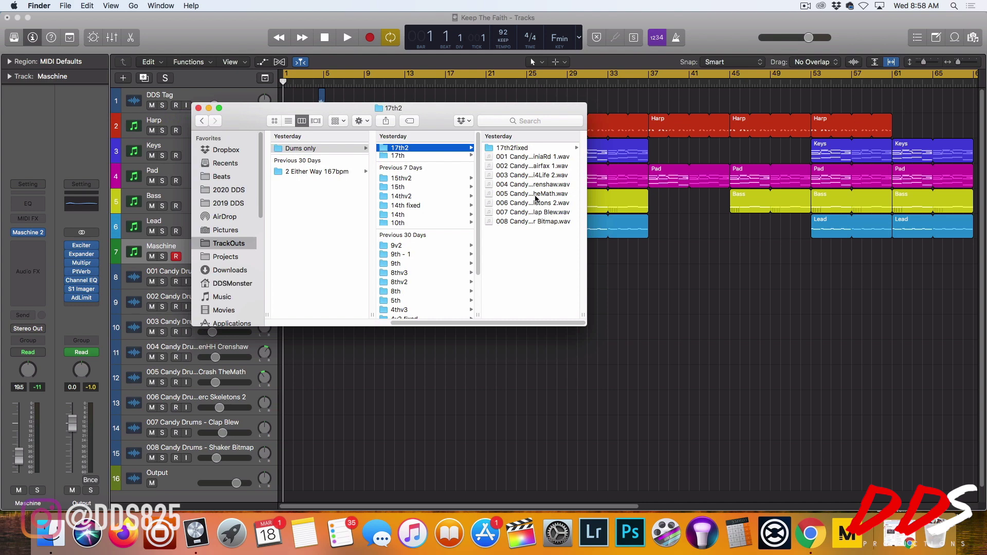
left_click_drag(452, 108, 712, 105)
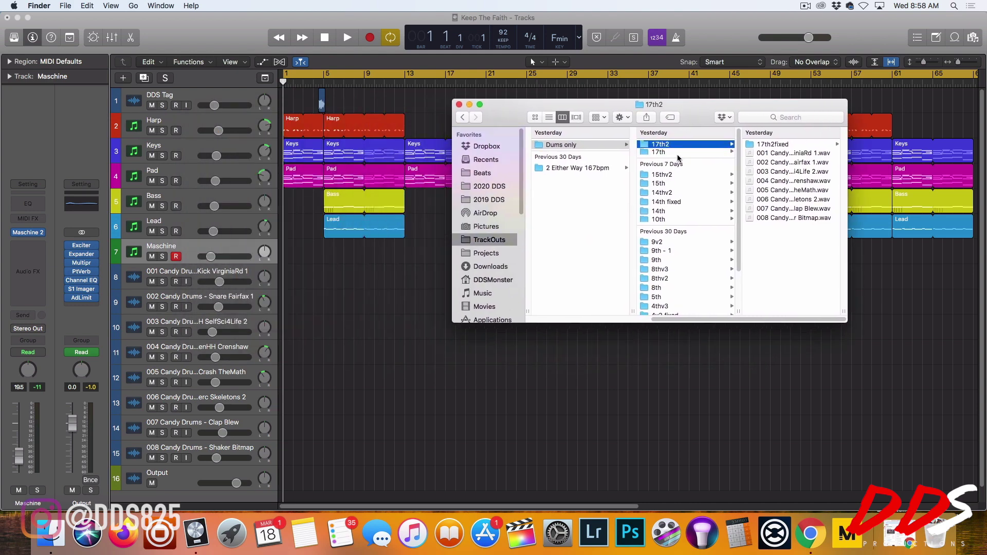
left_click_drag(669, 145, 301, 278)
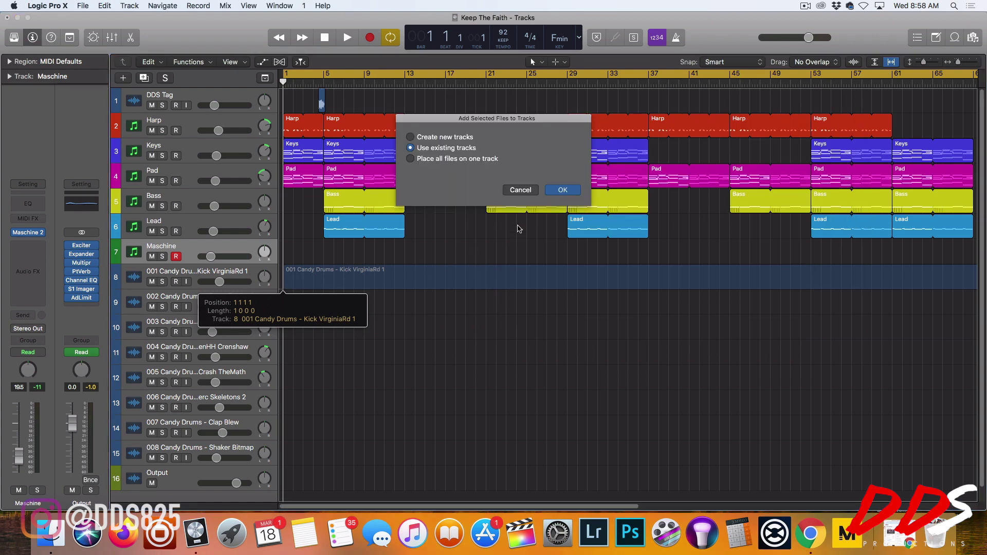
Step: Place the stems on existing tracks, mute the Maschine track, and play back the drum stems
left_click(577, 191)
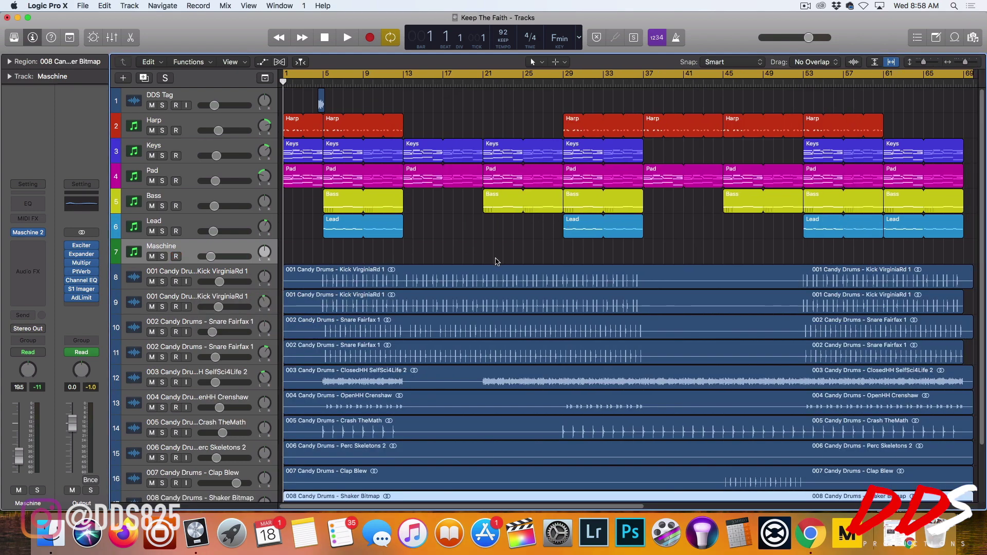
left_click(152, 257)
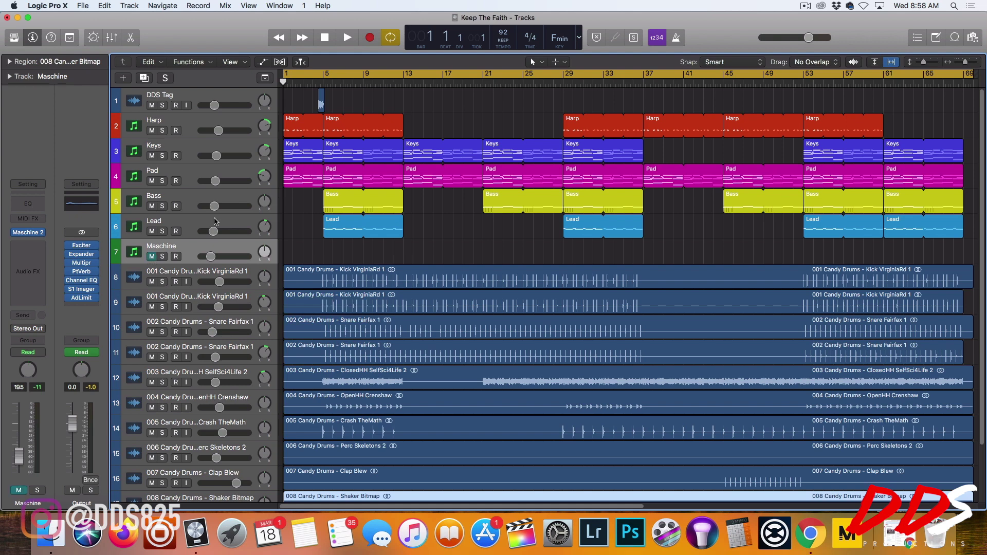
left_click(345, 41)
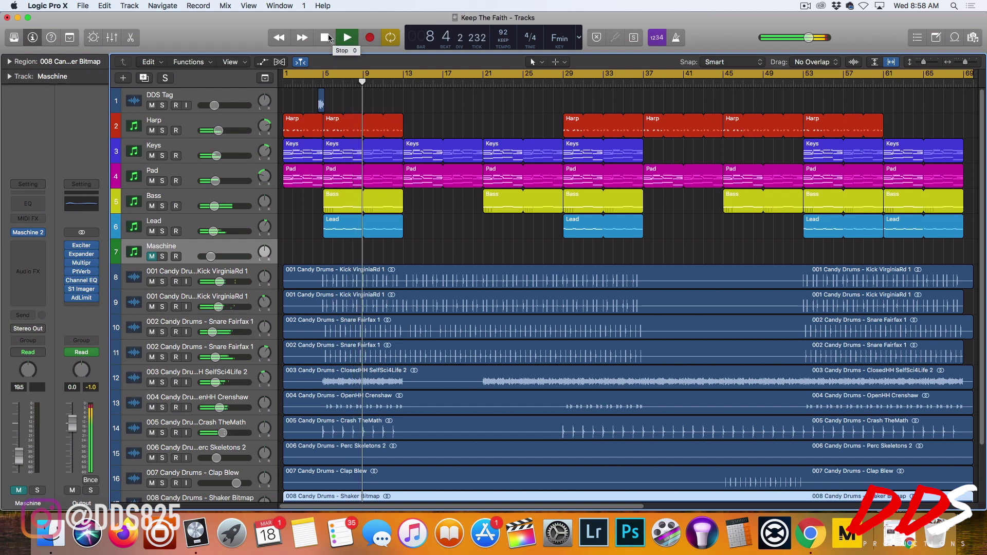
left_click(329, 39)
Step: Send the playhead back to bar 1 of the Keep The Faith project
left_click(330, 38)
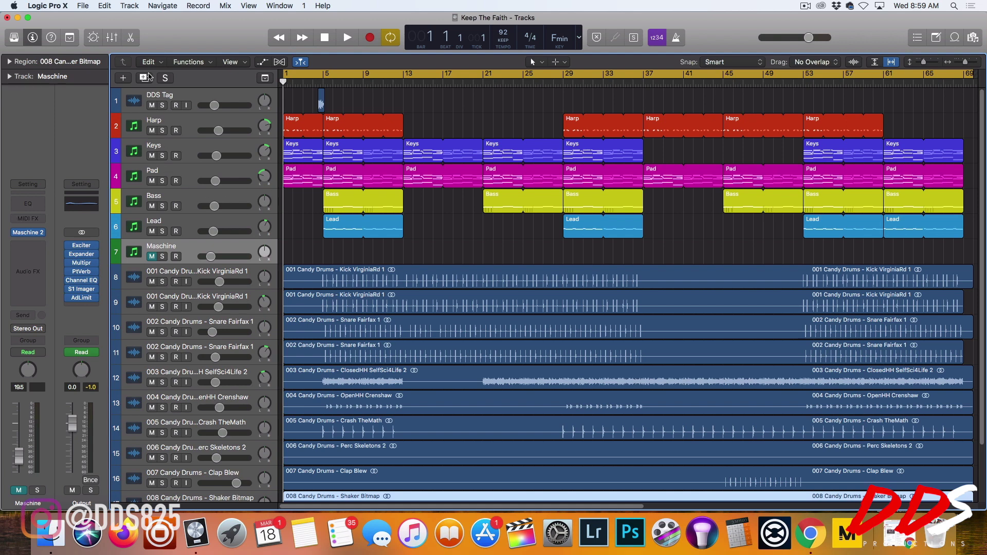
left_click(124, 77)
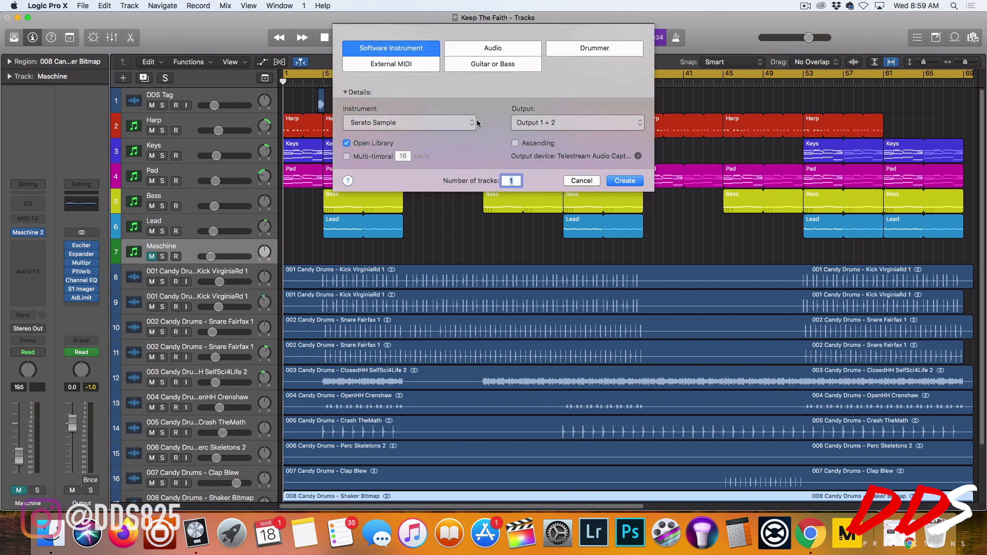
left_click(476, 123)
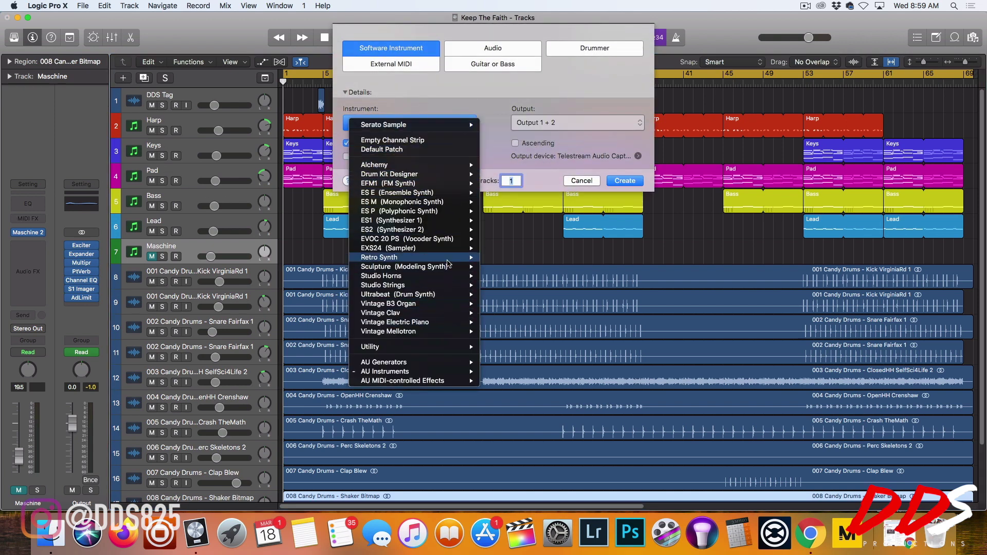
left_click(583, 181)
left_click(583, 181)
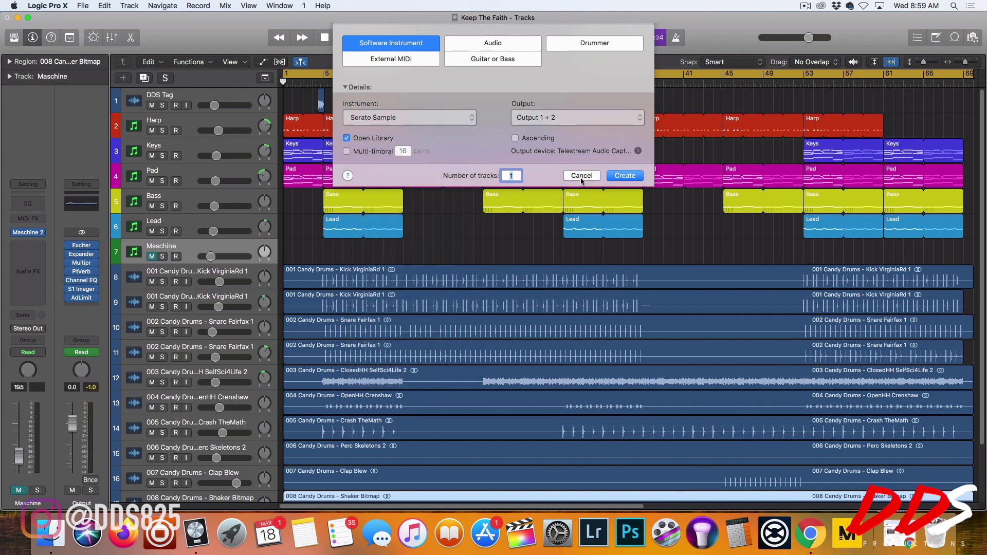